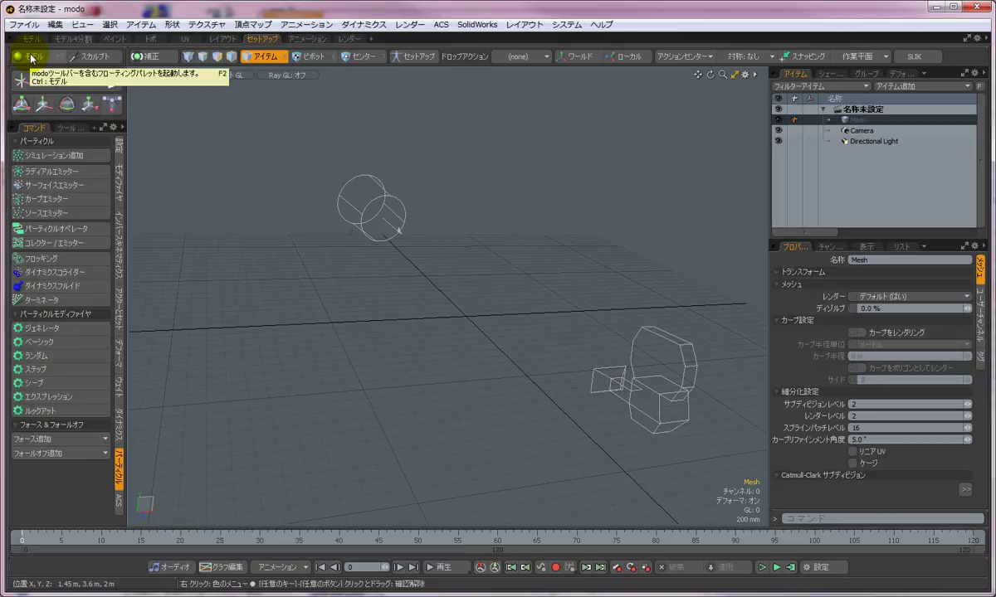
Add a plane mesh item at the origin and scale its polygons up into a large ground-sized plane
click(31, 58)
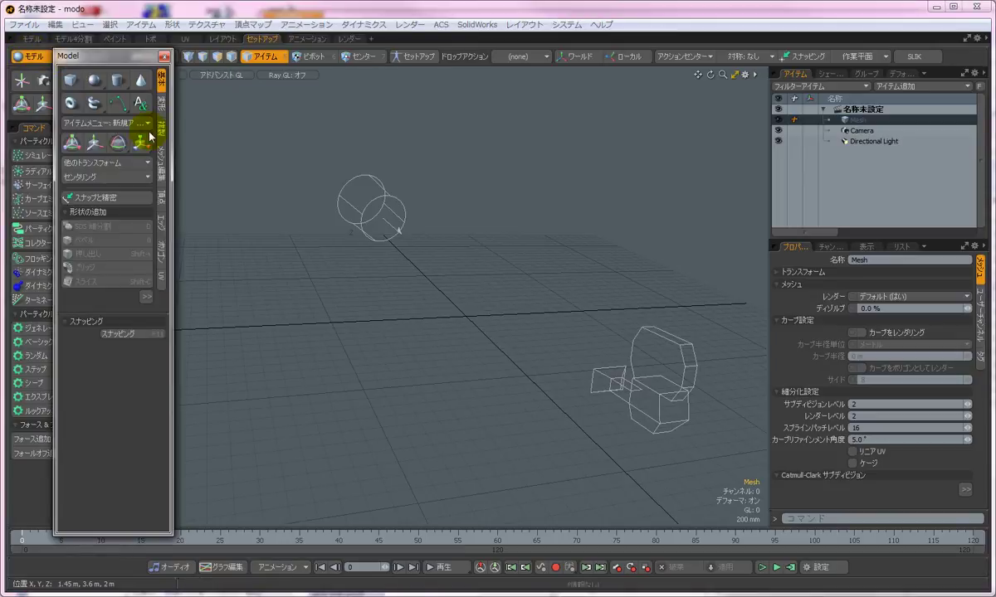
click(131, 83)
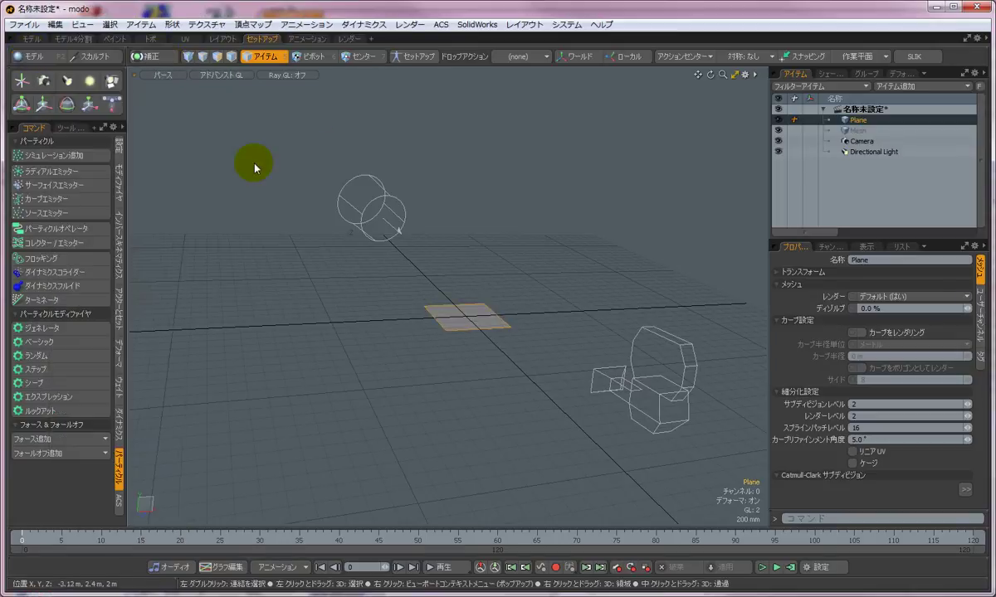
key(y)
mouse_move(467, 327)
mouse_down()
mouse_move(467, 311)
mouse_move(485, 313)
mouse_move(463, 313)
mouse_up()
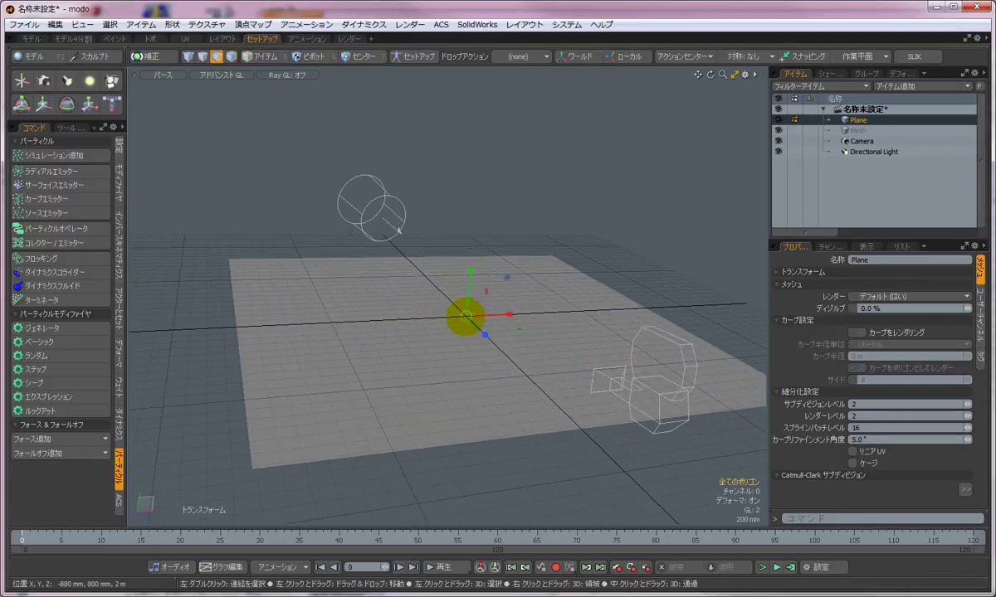
Rotate the large plane's polygons so the plane stands upright like a wall
key(e)
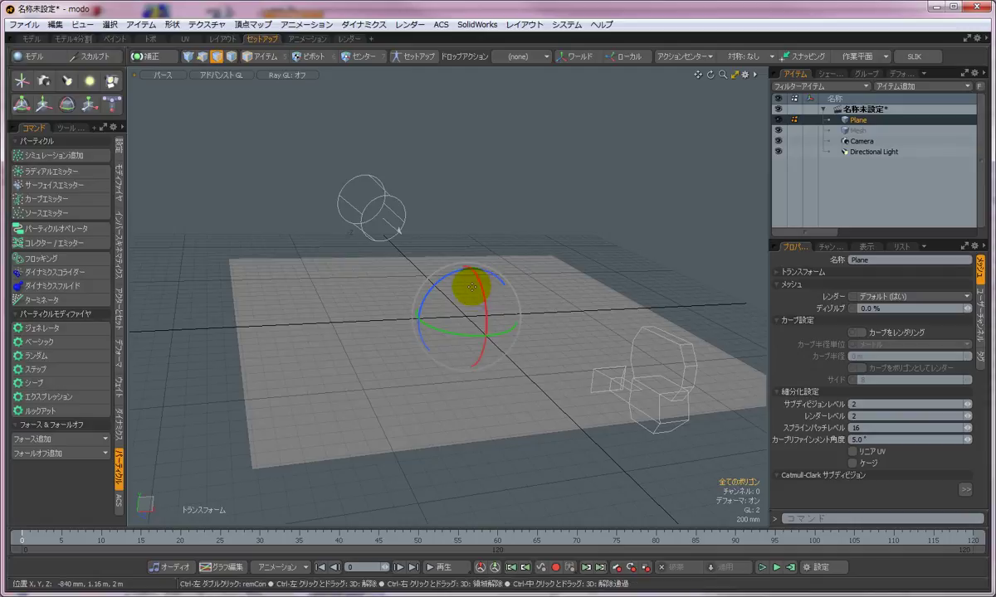
drag(474, 283, 478, 279)
key(space)
Assign a new material named Plane to the upright plane's polygons, keeping the default color and shading values
key(m)
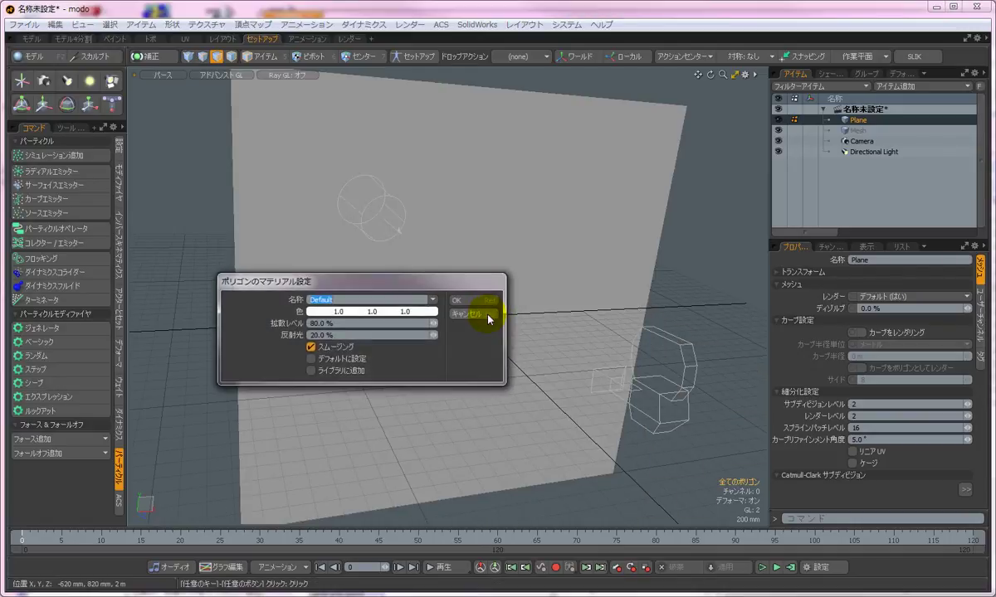
key(Return)
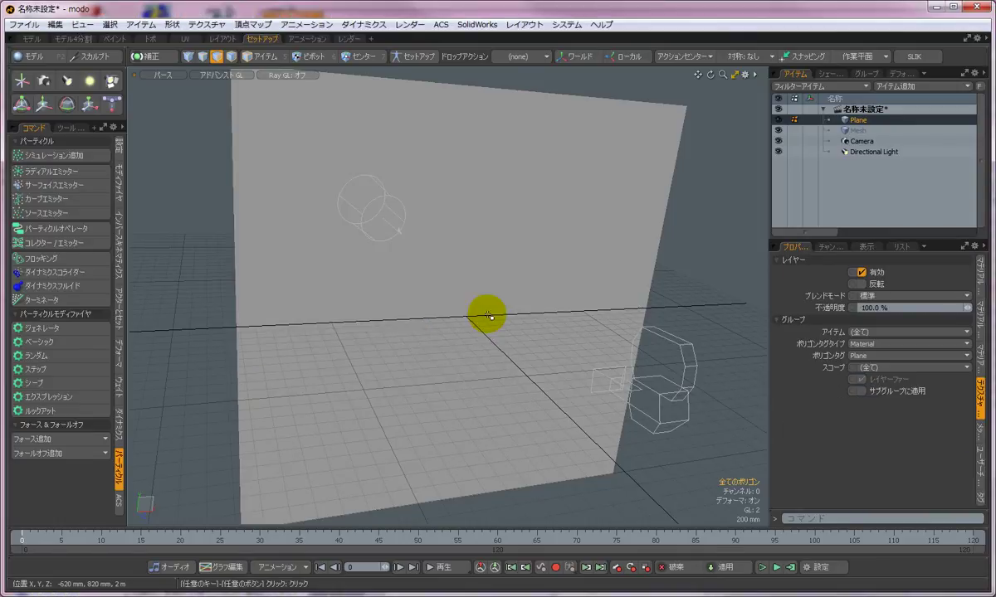
alt+drag(527, 267, 652, 360)
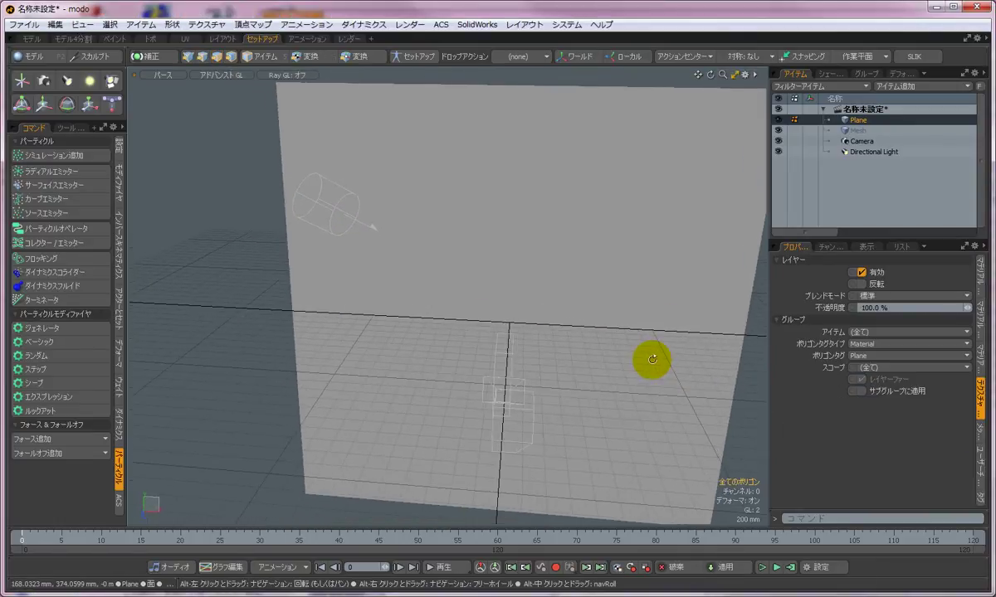
key(3)
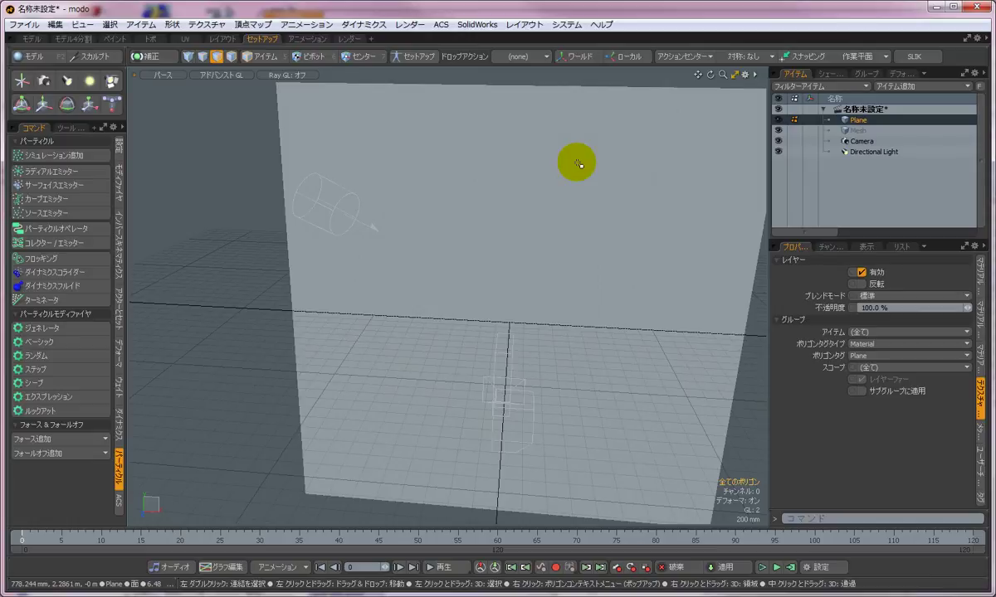
Apply the ModoBW.png preset image to the Plane material in the render layout and show the model view beneath the preview
click(349, 39)
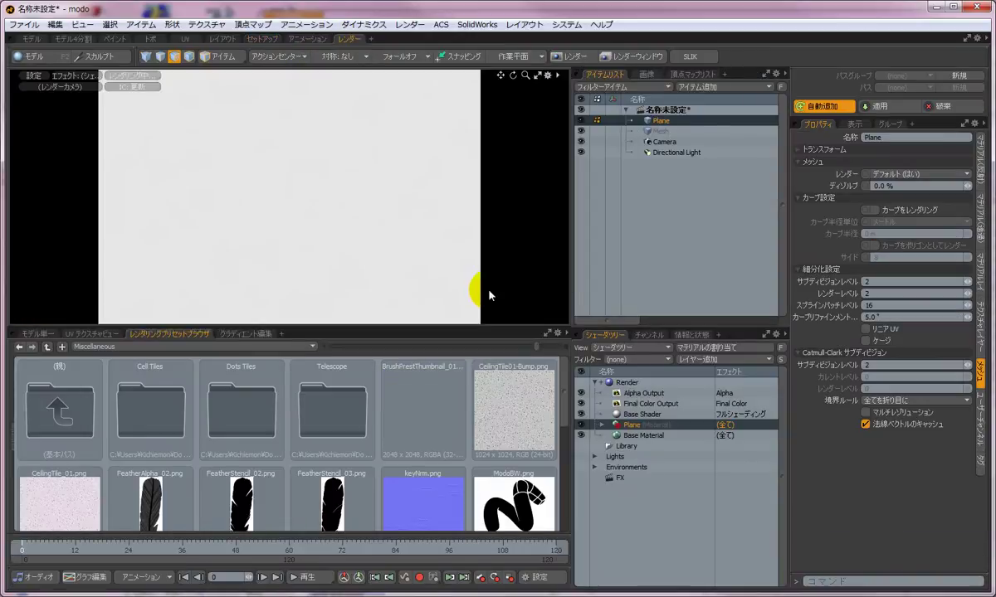
scroll(567, 407, down, 1)
scroll(552, 448, up, 1)
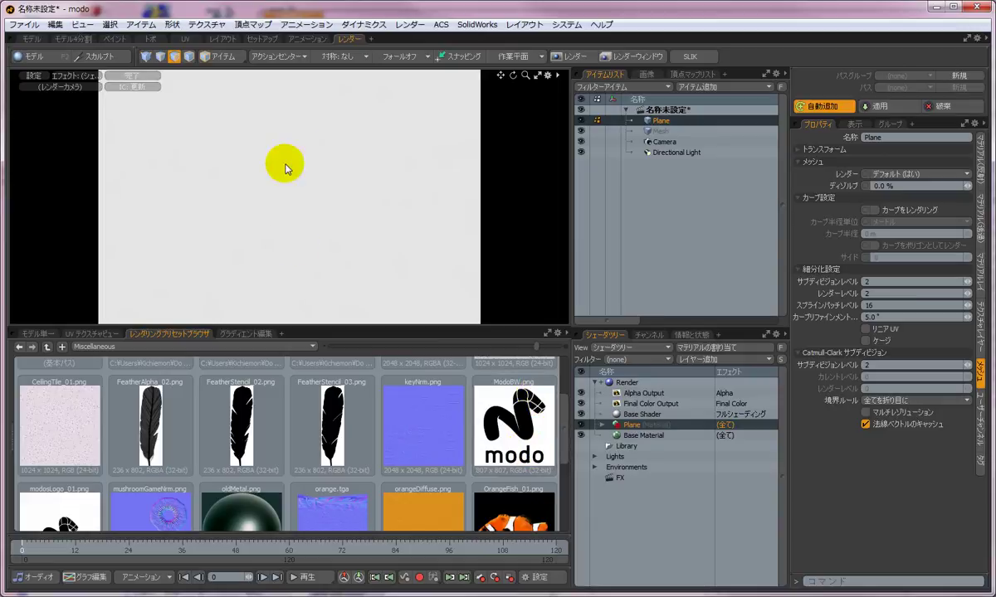
drag(484, 407, 582, 421)
scroll(355, 253, down, 5)
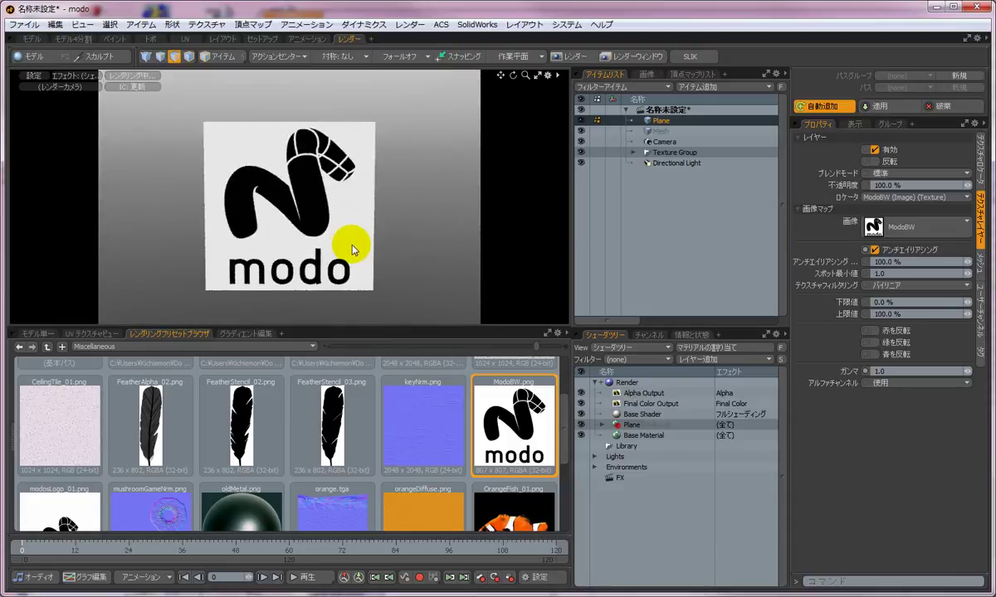
click(32, 334)
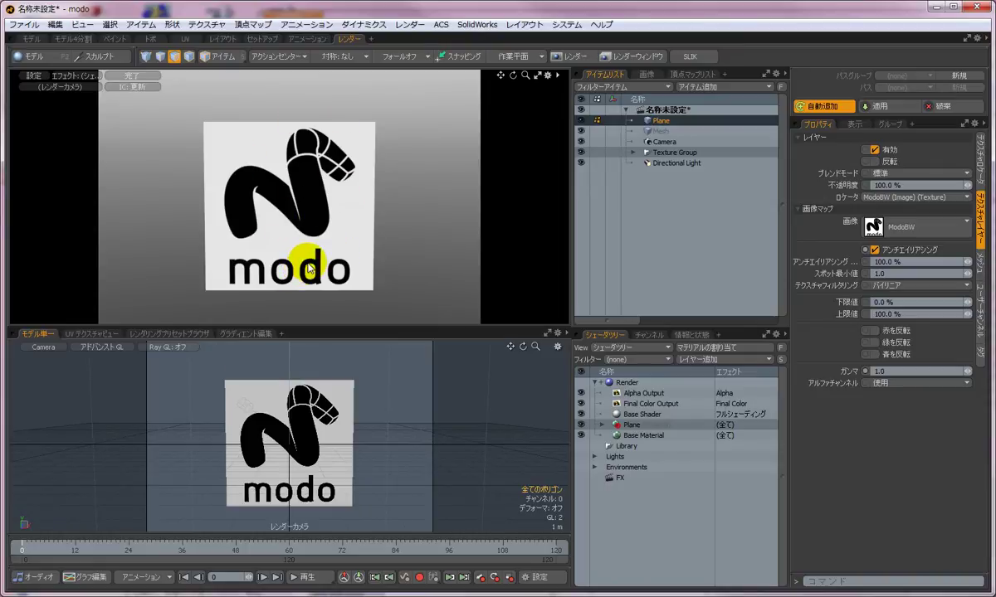
In the setup layout, add a Surface Particle Generator point cloud item to the scene
click(262, 40)
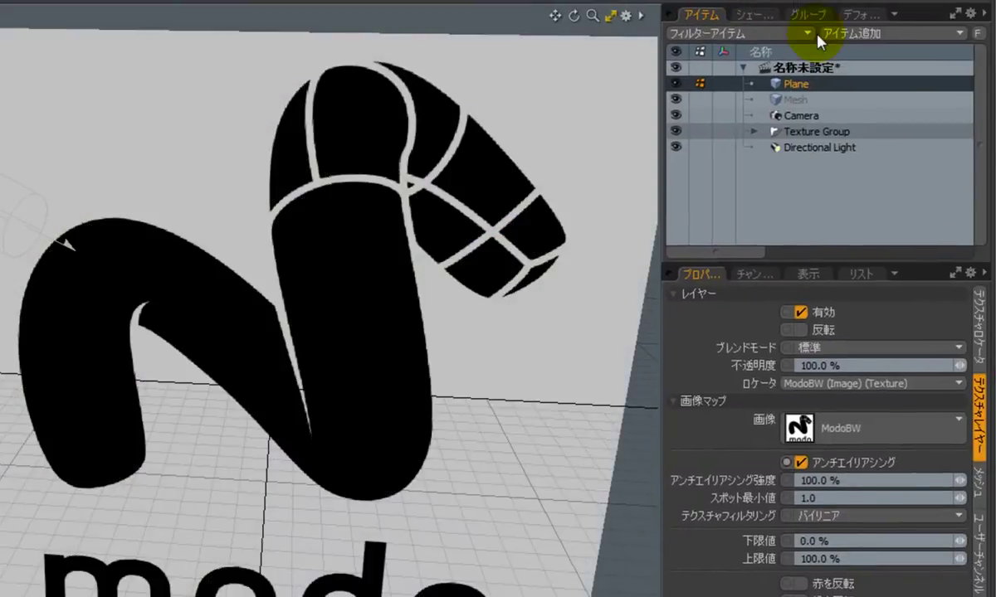
click(832, 37)
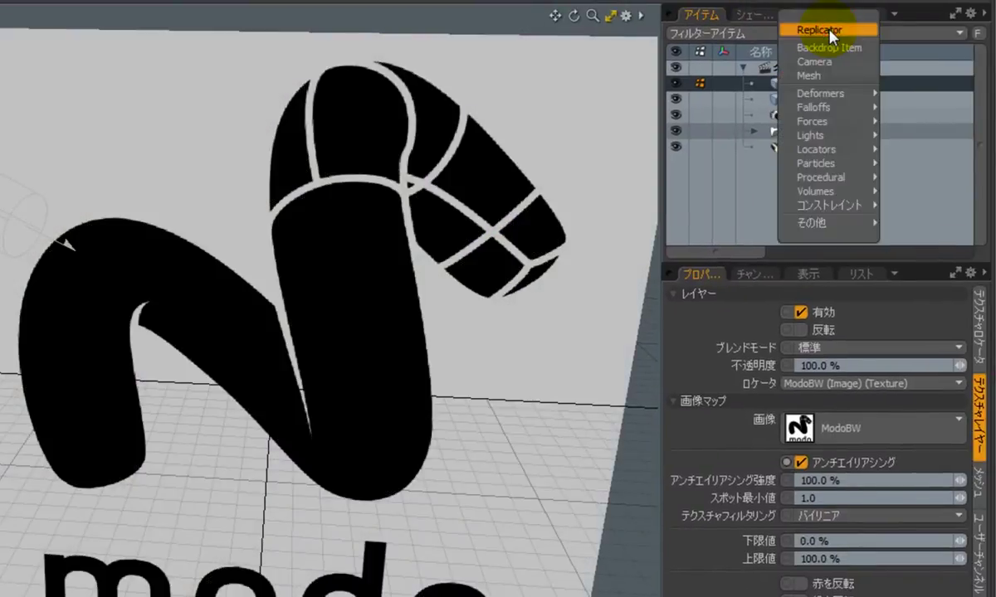
mouse_move(807, 126)
mouse_move(813, 163)
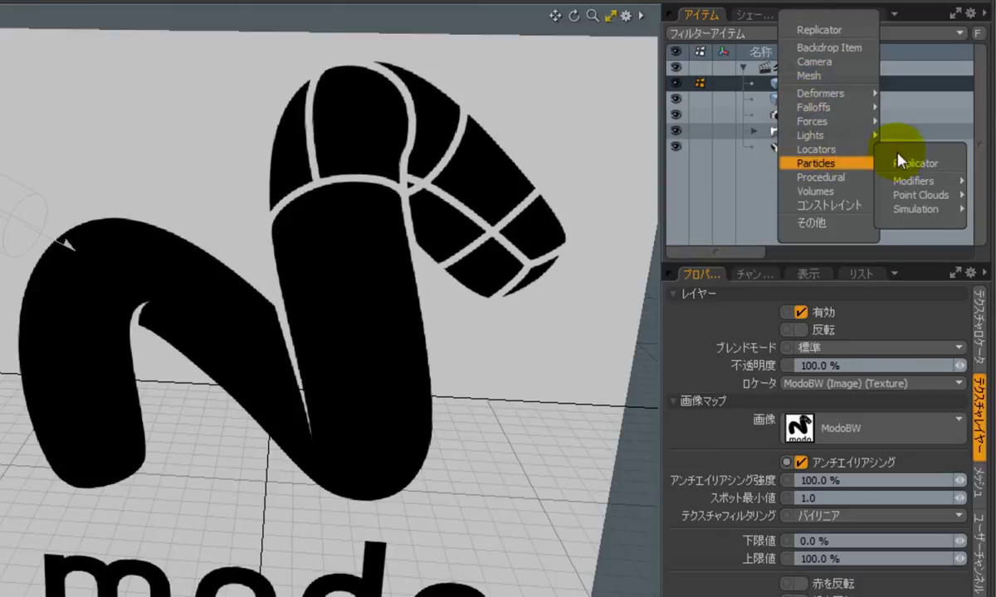
mouse_move(917, 197)
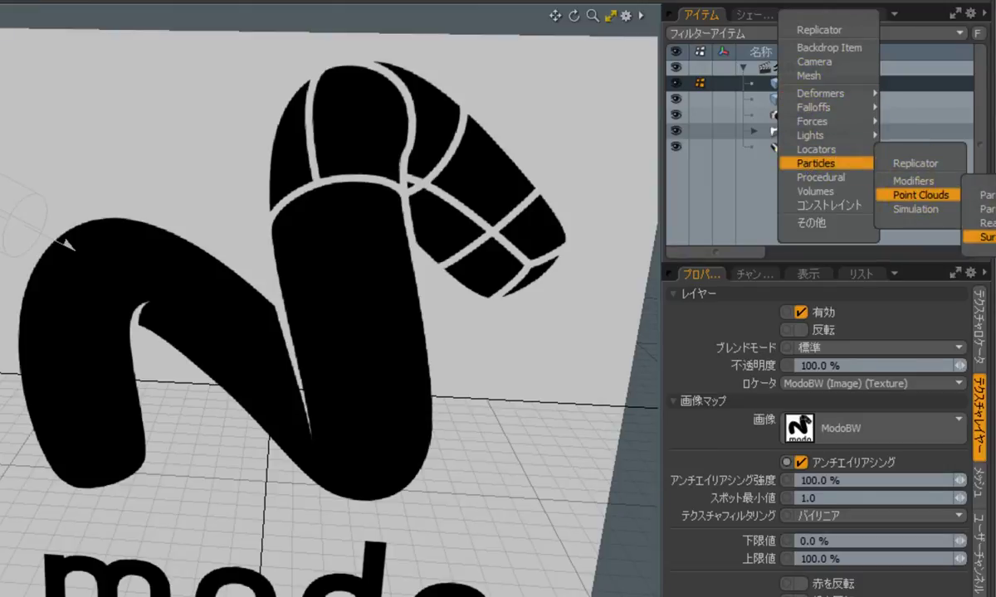
click(981, 237)
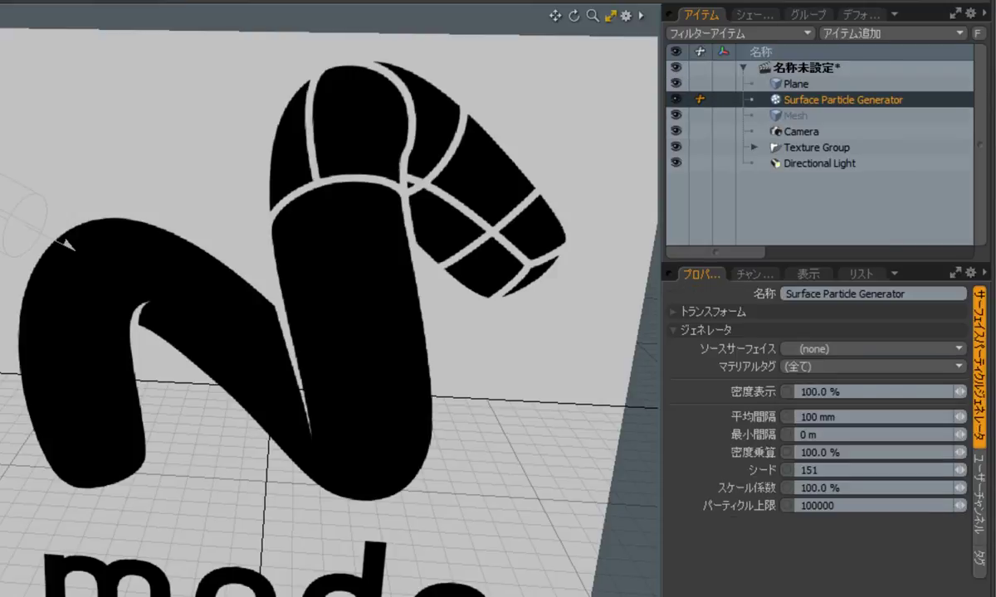
click(892, 34)
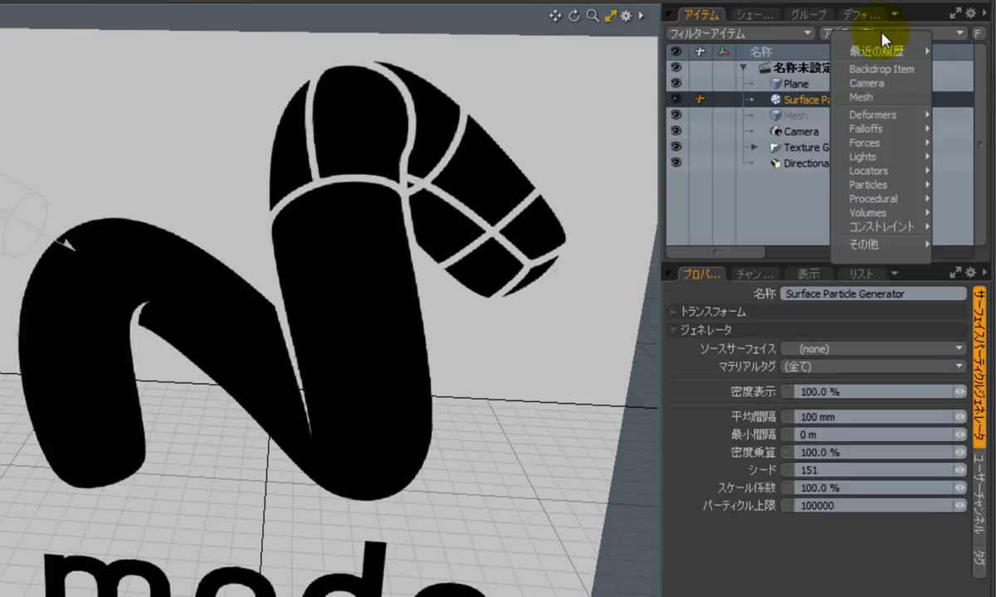
mouse_move(880, 147)
mouse_move(883, 186)
key(Escape)
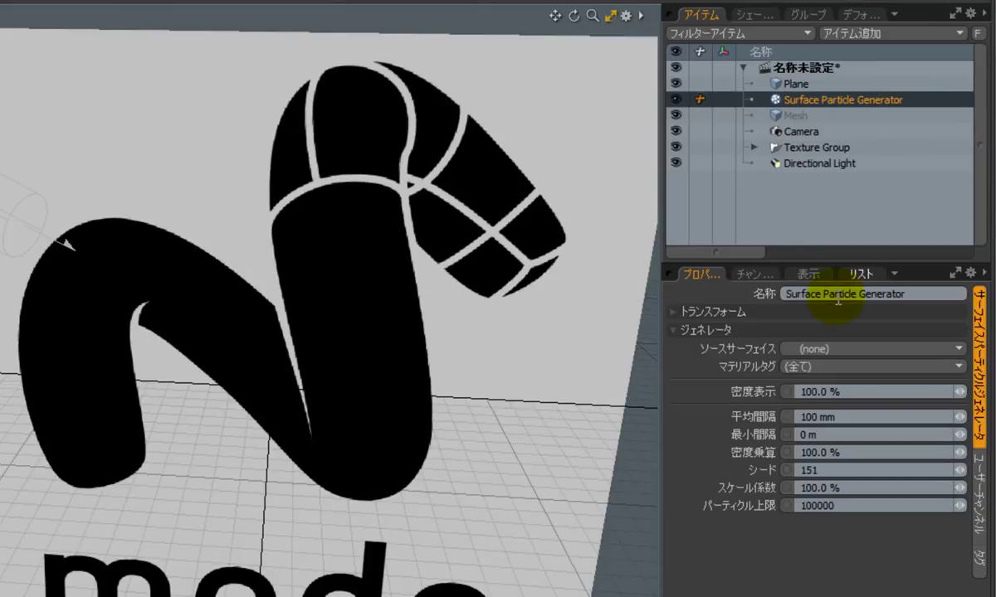
Set the Surface Particle Generator's source surface to Plane and inspect the particles spread over it
click(855, 351)
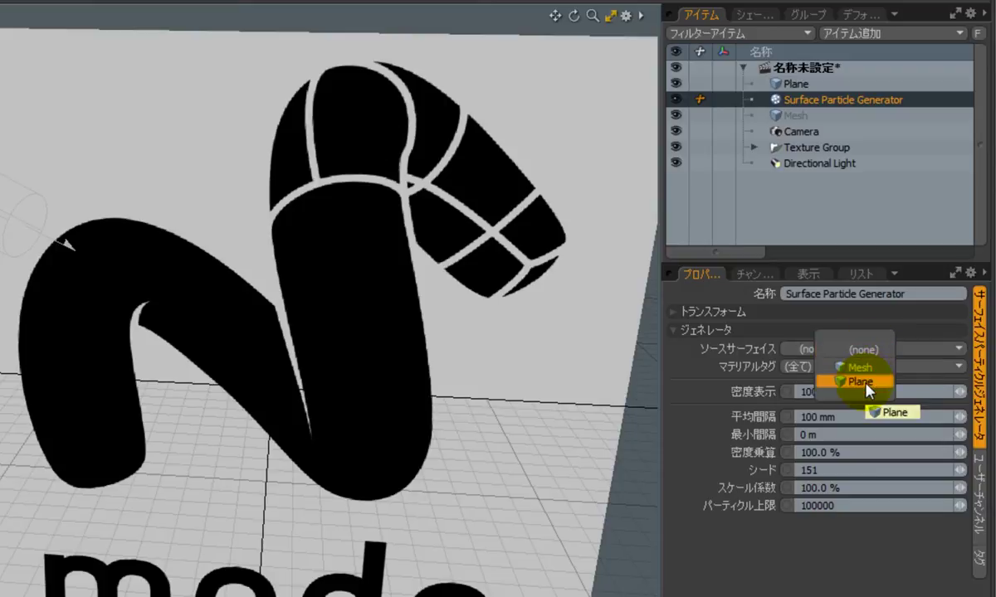
click(866, 383)
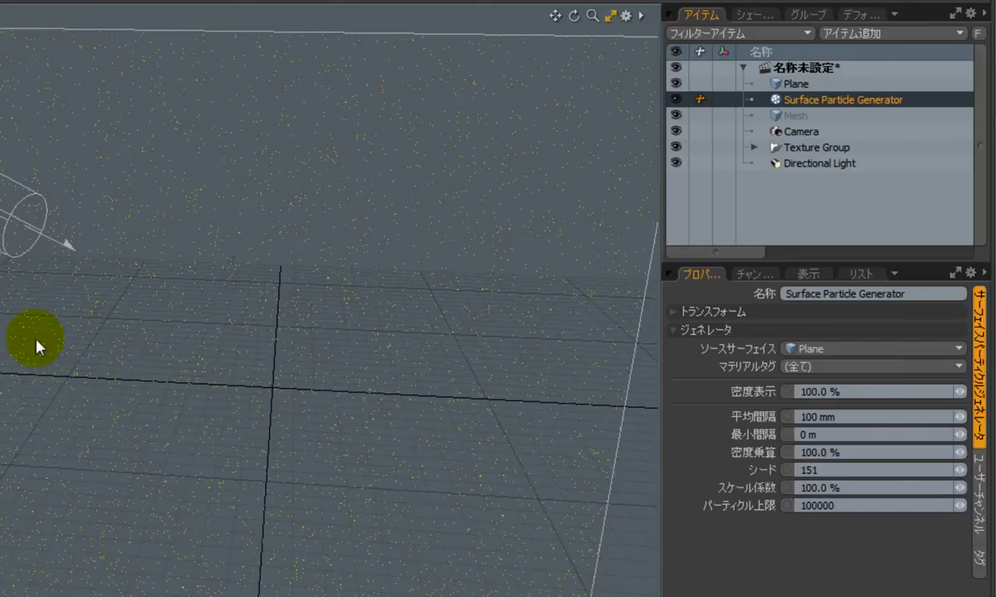
alt+drag(37, 345, 324, 245)
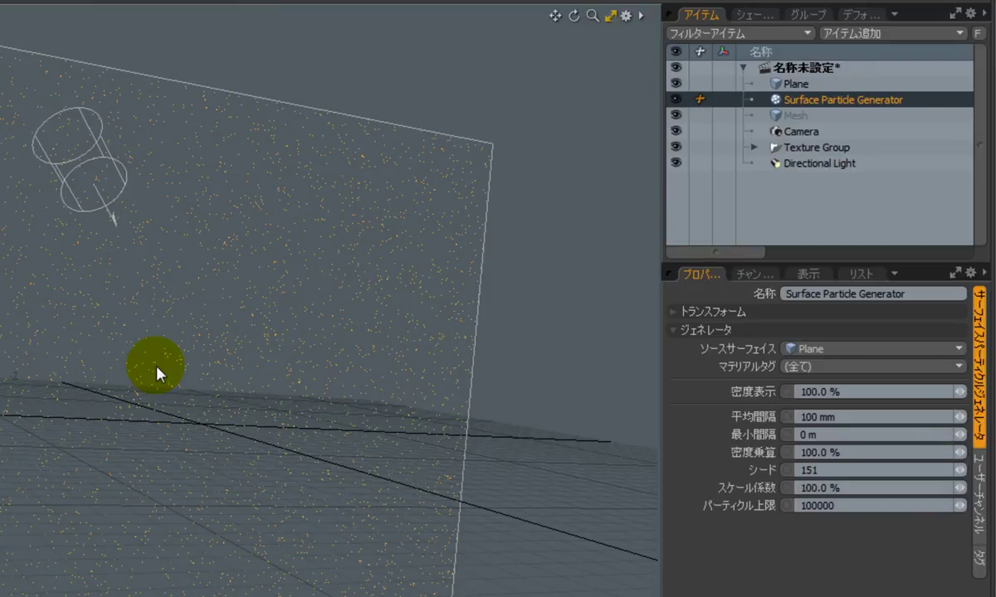
scroll(163, 364, down, 3)
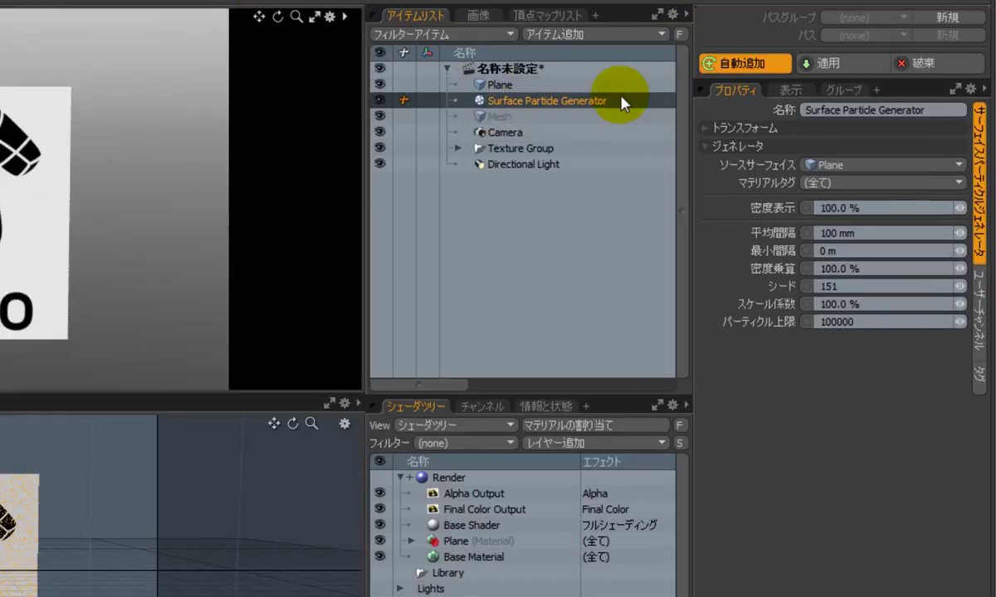
Create an item mask in the shader tree for the Surface Particle Generator
right_click(562, 102)
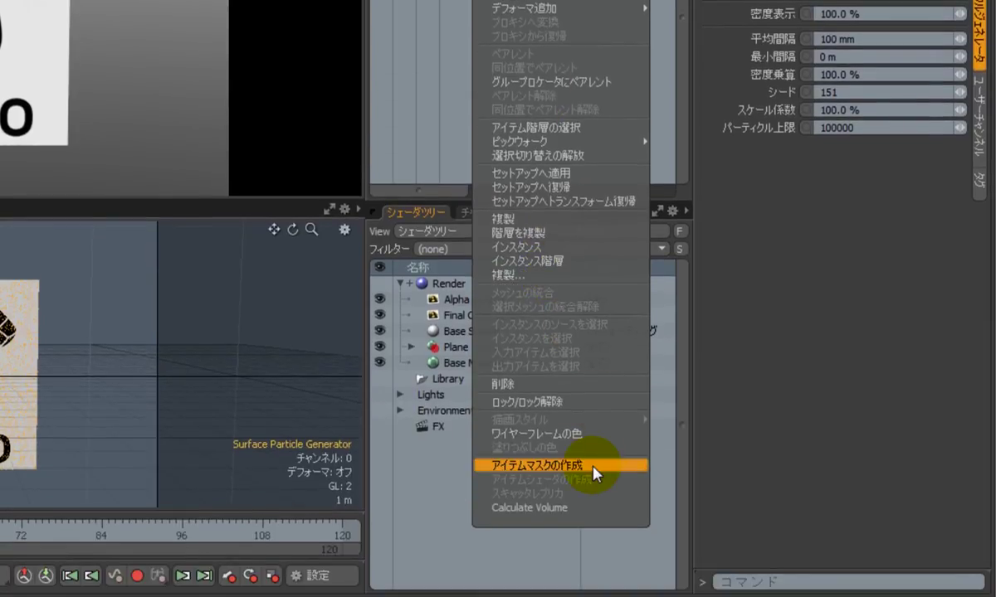
click(594, 469)
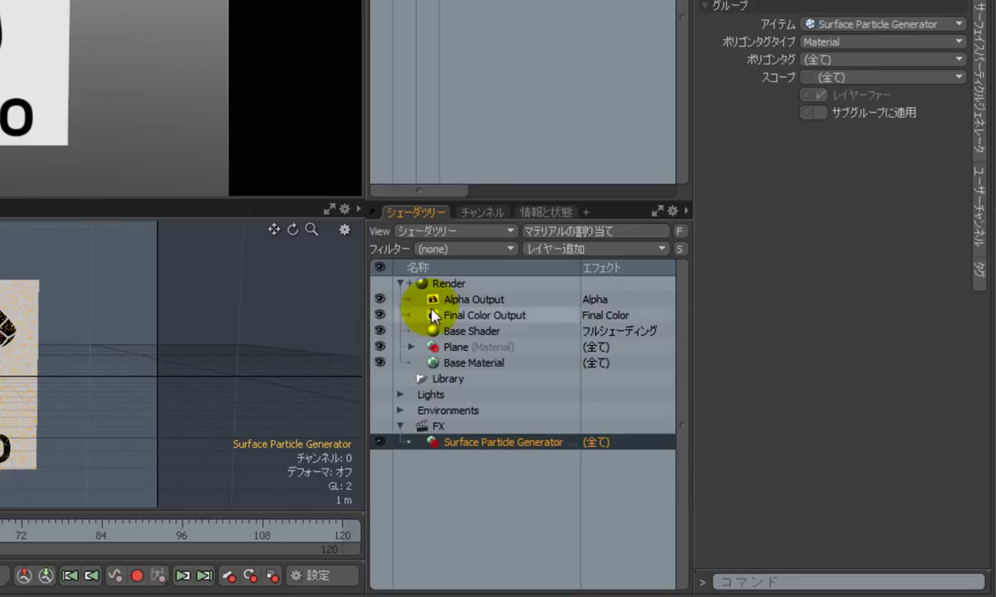
Create an instance of the Plane material's ModoBW image layer and move it into the Surface Particle Generator mask
click(412, 347)
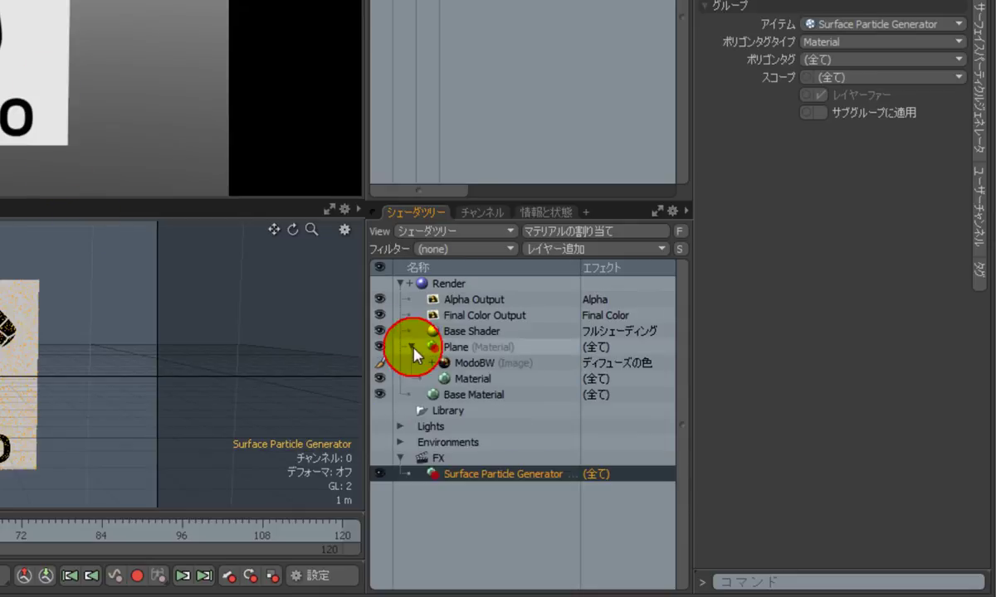
click(479, 362)
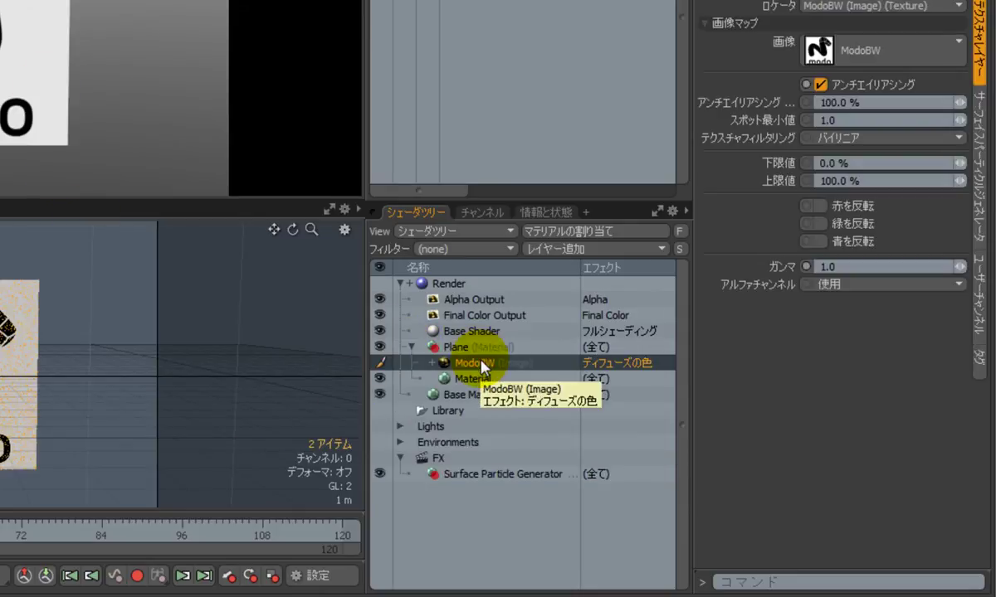
right_click(535, 366)
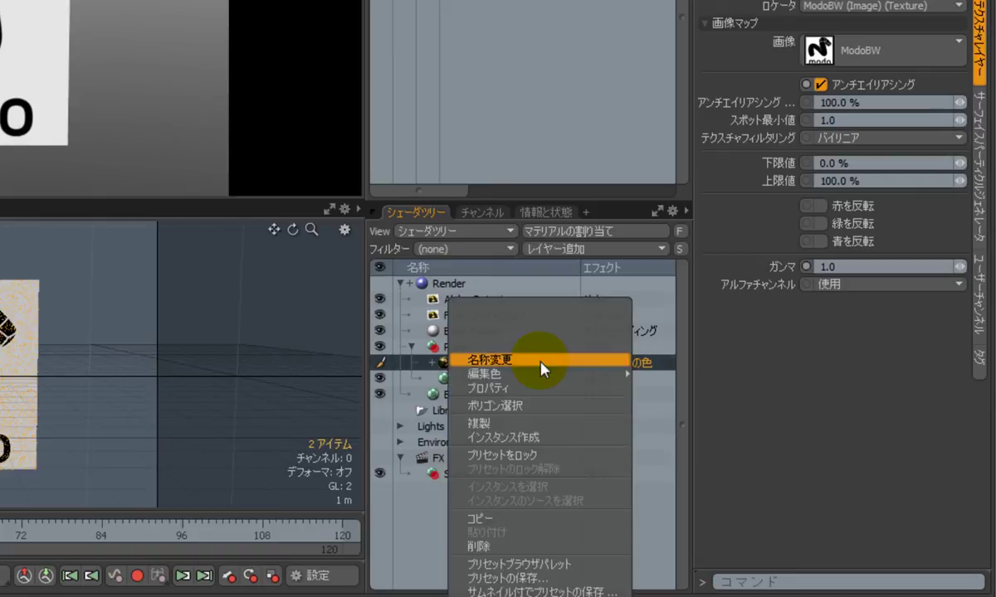
click(543, 438)
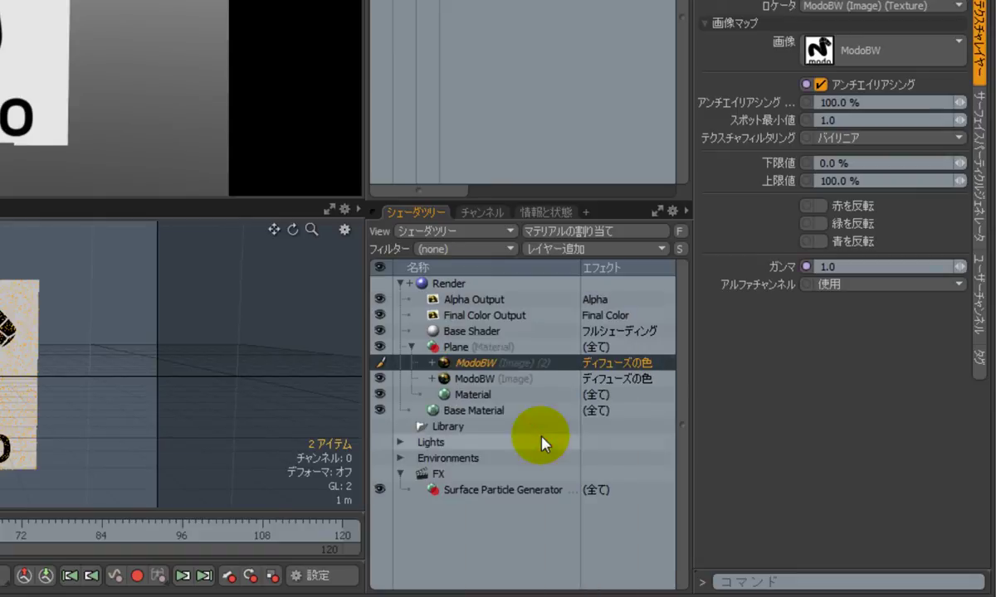
drag(539, 362, 502, 493)
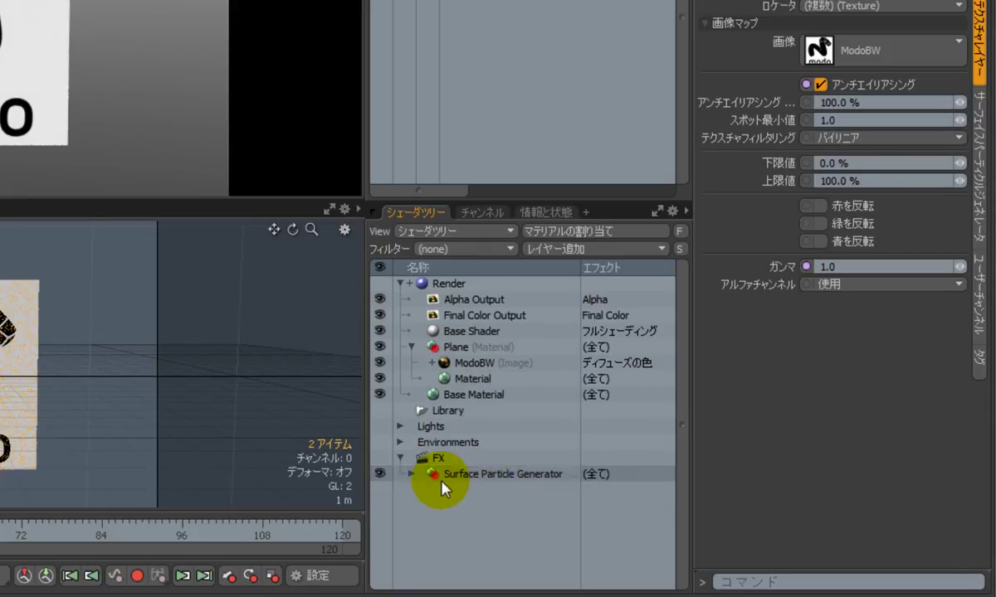
click(412, 481)
click(408, 475)
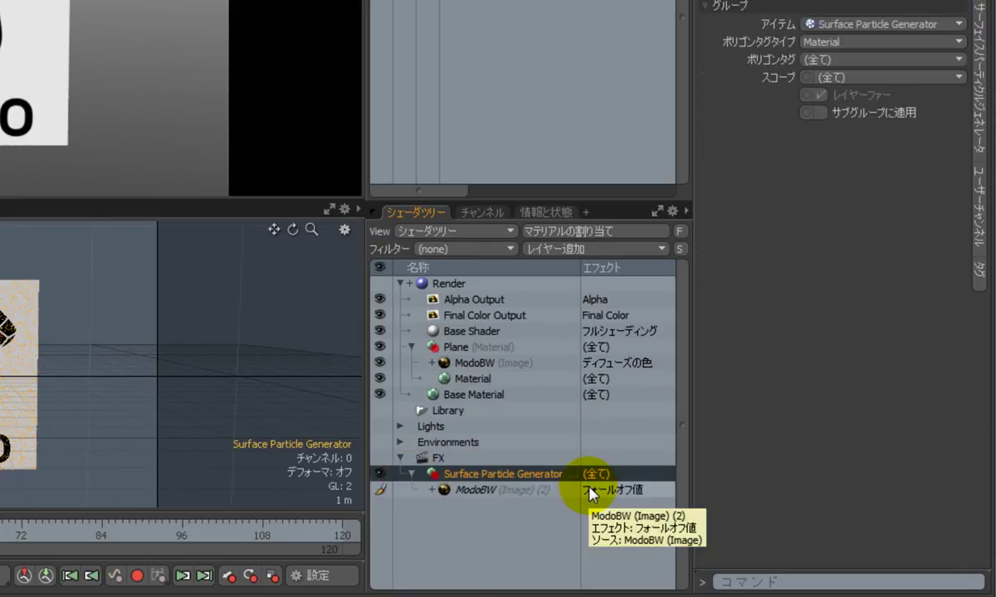
Set the instanced ModoBW layer's effect to particle density (パーティクル密度) and display the model view as wireframe
click(484, 493)
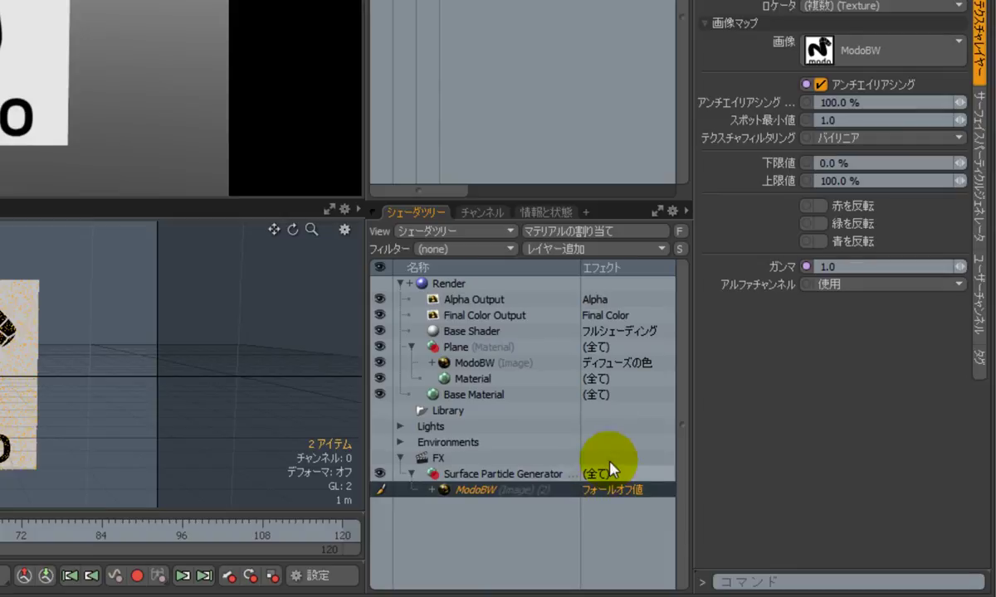
click(647, 492)
mouse_move(652, 504)
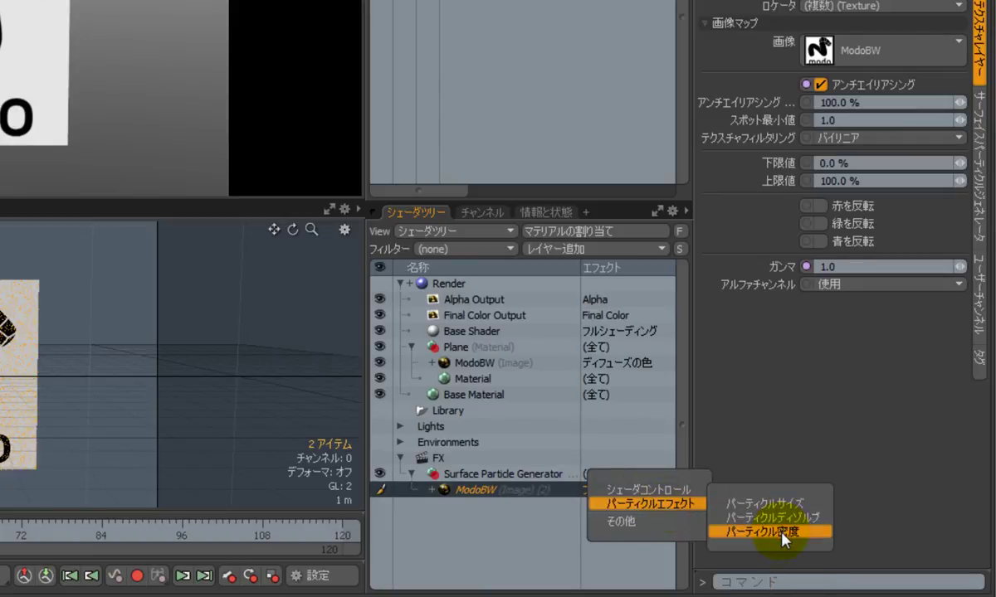
click(803, 535)
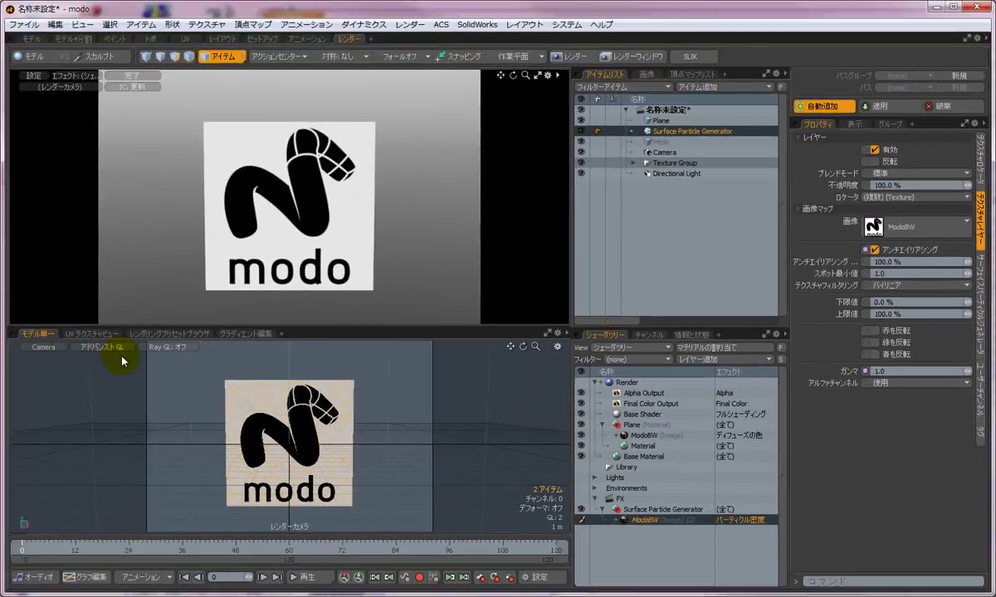
click(116, 349)
click(117, 349)
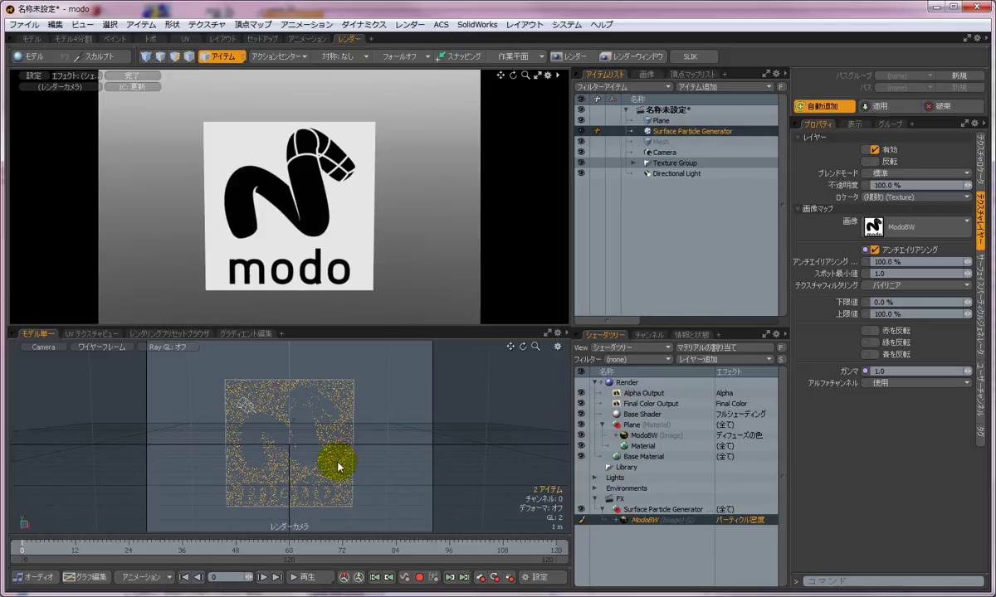
Invert (反転) the particle density ModoBW layer and inspect the particle distribution on the plane
scroll(337, 464, down, 2)
scroll(337, 466, down, 4)
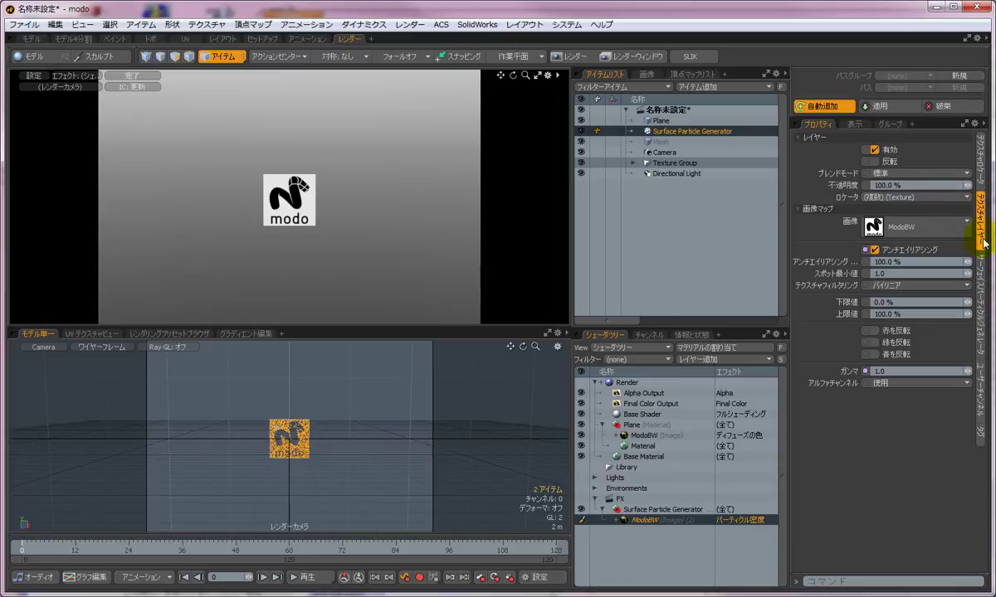
click(889, 163)
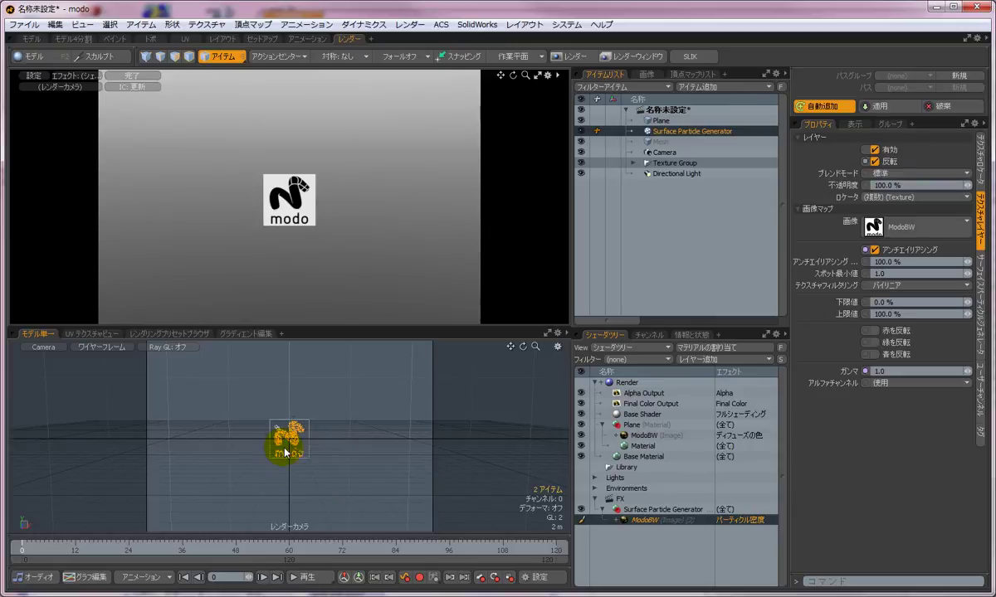
scroll(284, 452, up, 8)
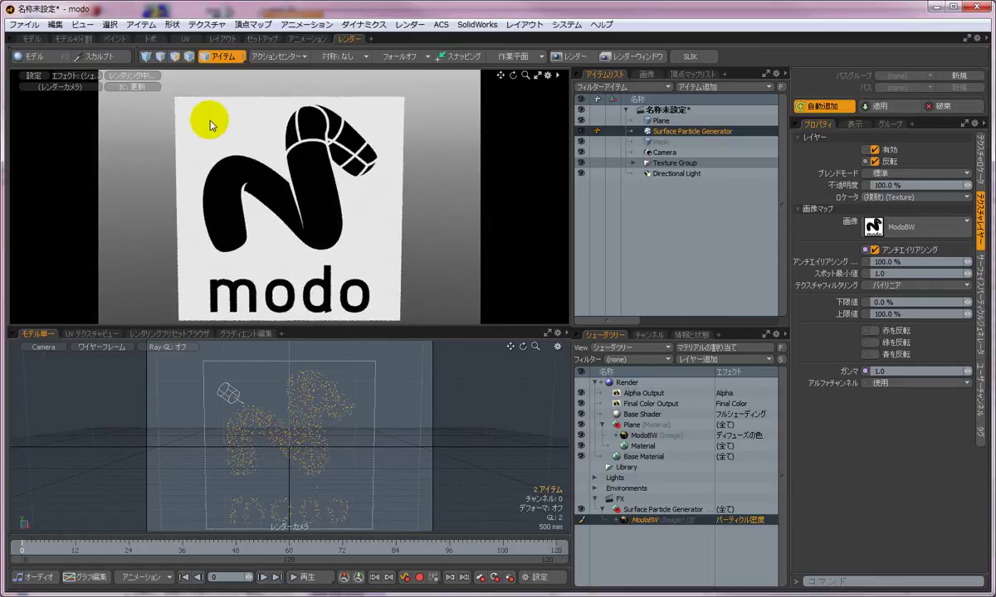
Add a source emitter in the Setup layout and set its source (ソース) to Surface Particle Generator
click(264, 39)
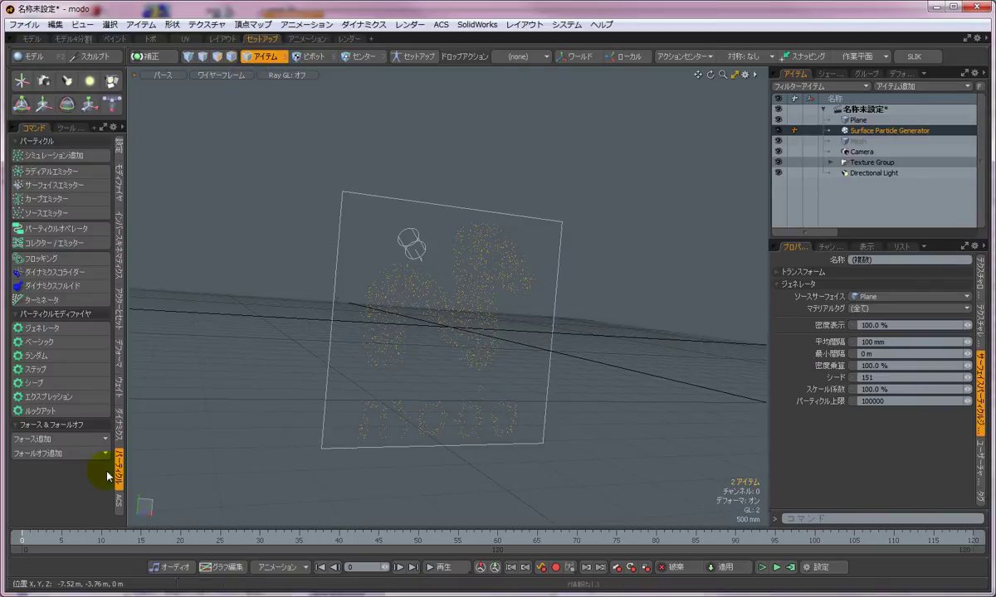
click(60, 213)
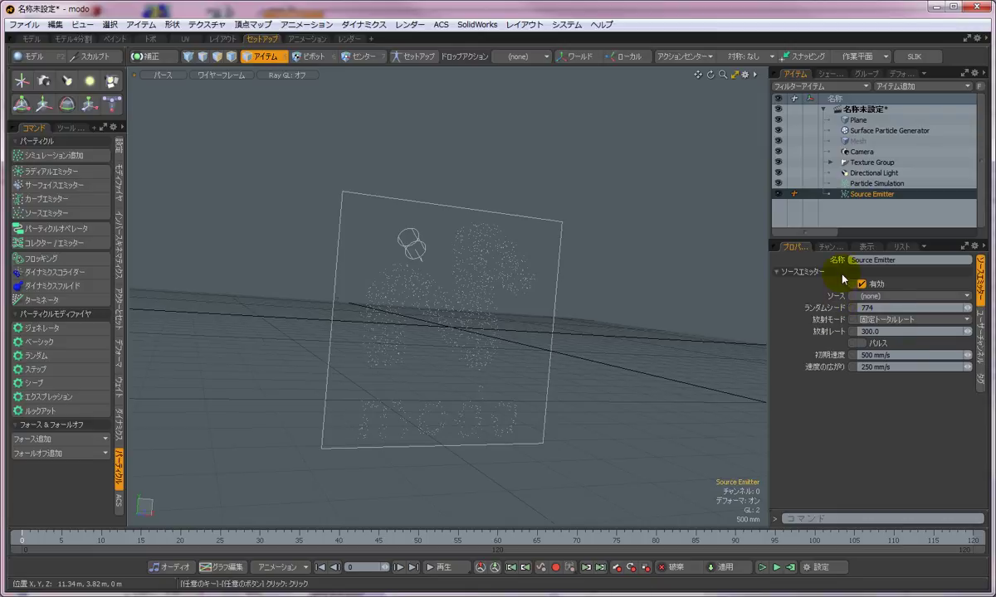
click(895, 296)
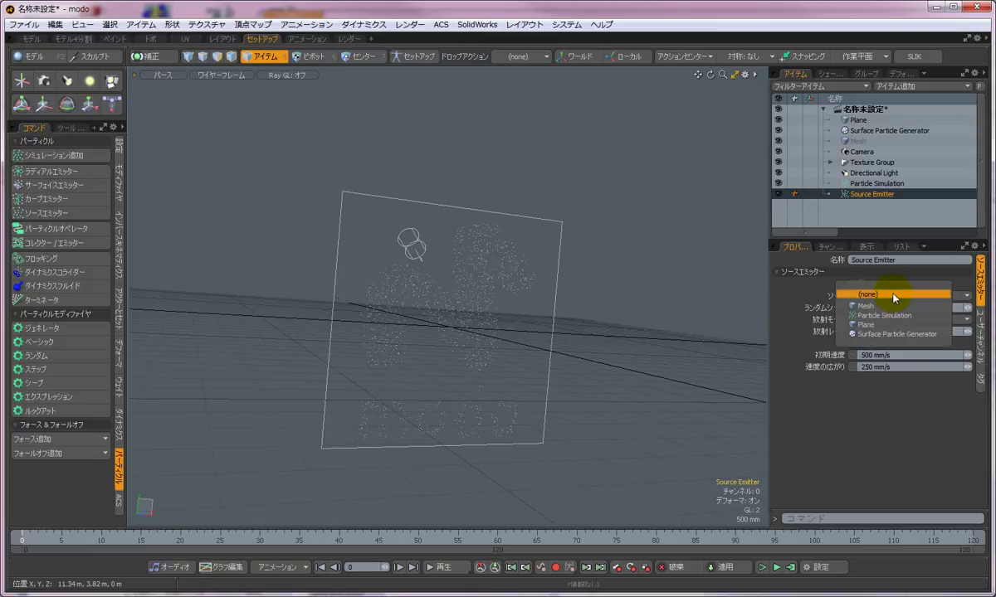
click(906, 335)
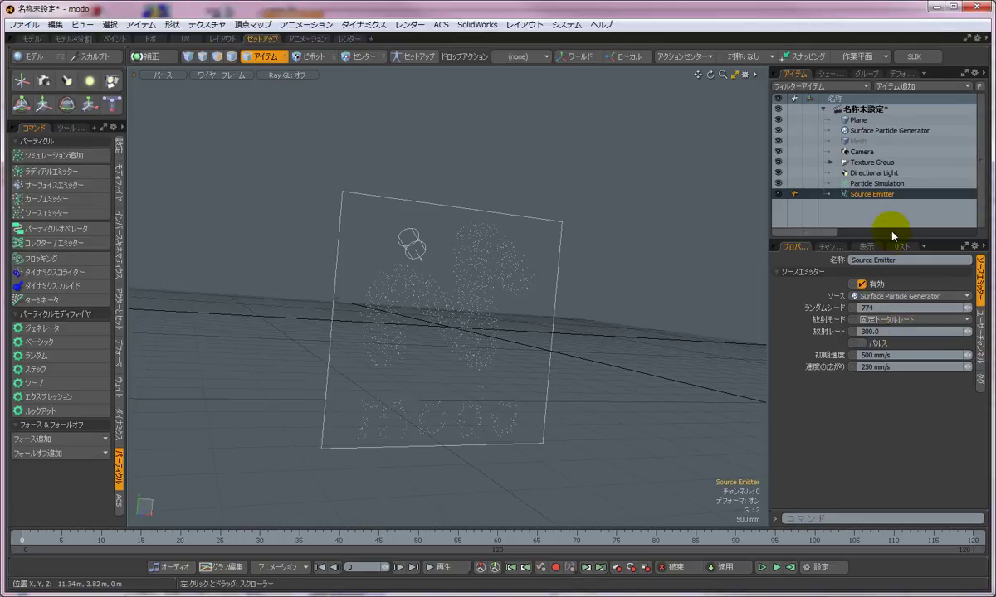
Set the Particle Simulation's preview to green (0.0, 1.0, 0.0) with size 5.0, and enable gravity along the Z axis
click(941, 184)
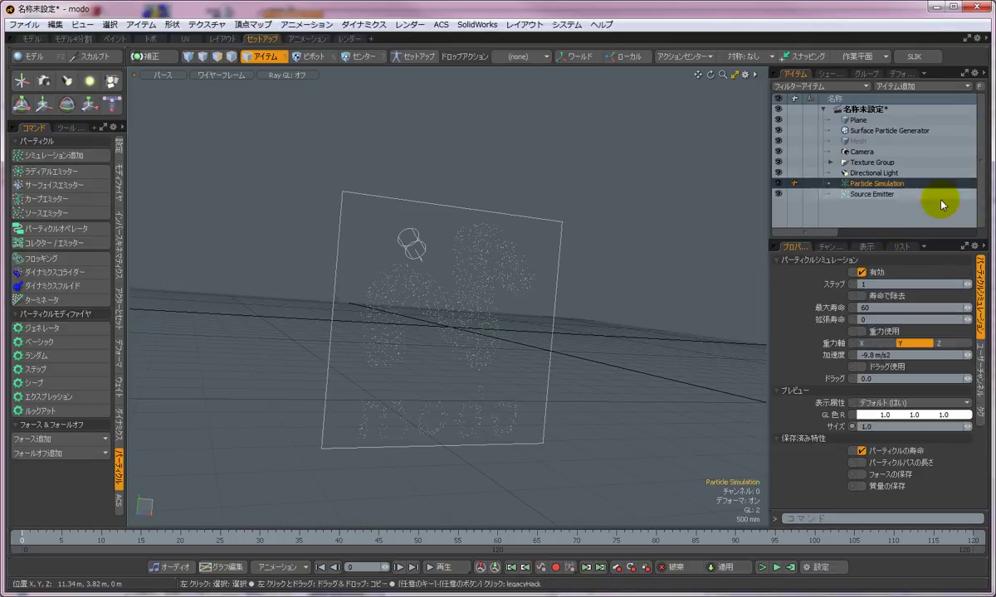
click(900, 415)
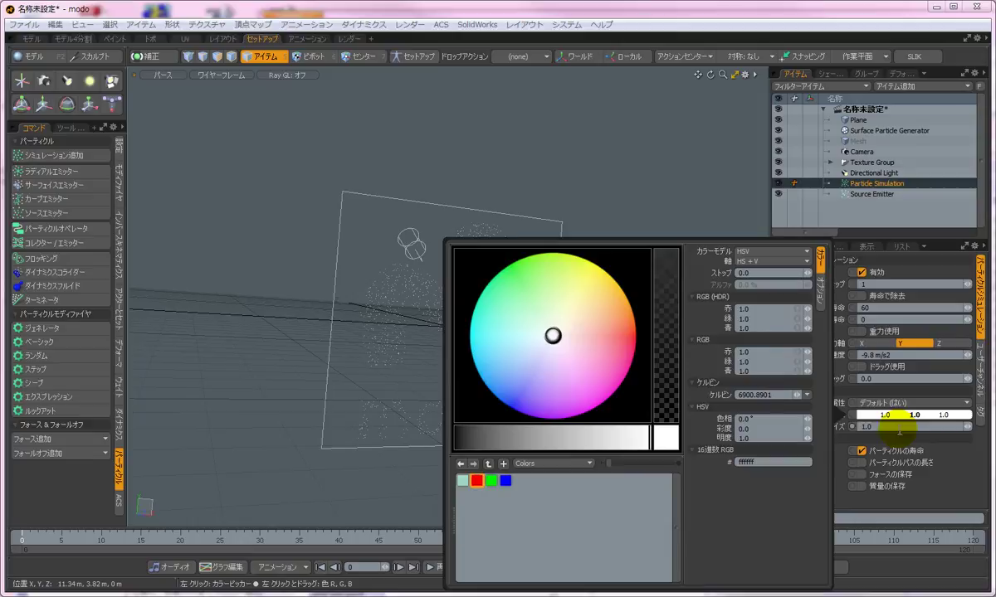
click(491, 481)
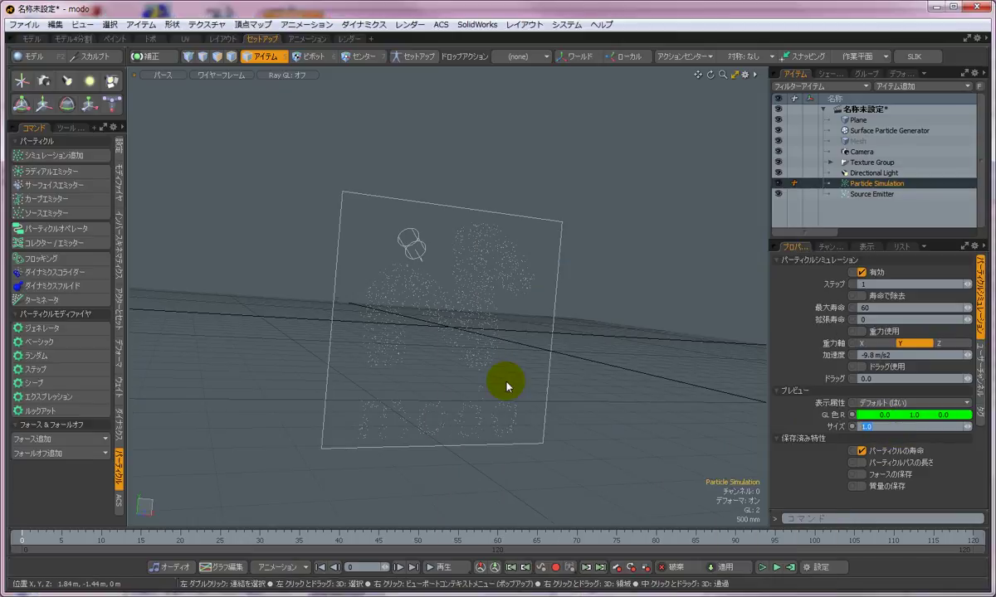
click(938, 343)
click(881, 334)
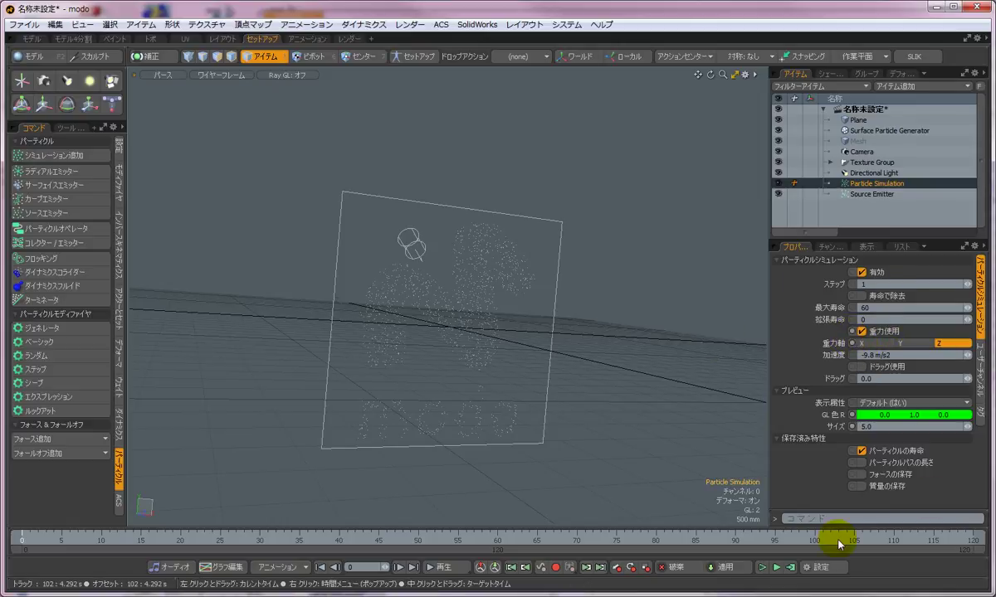
Run the dynamics simulation and inspect the particles emitted from the plane from different angles
click(762, 568)
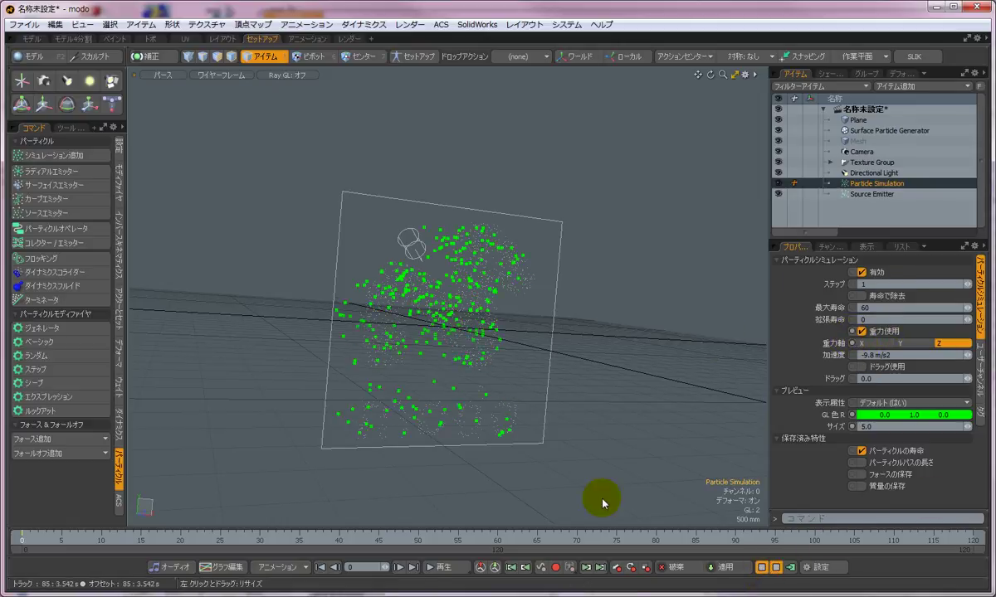
alt+drag(604, 409, 578, 413)
alt+drag(401, 423, 575, 377)
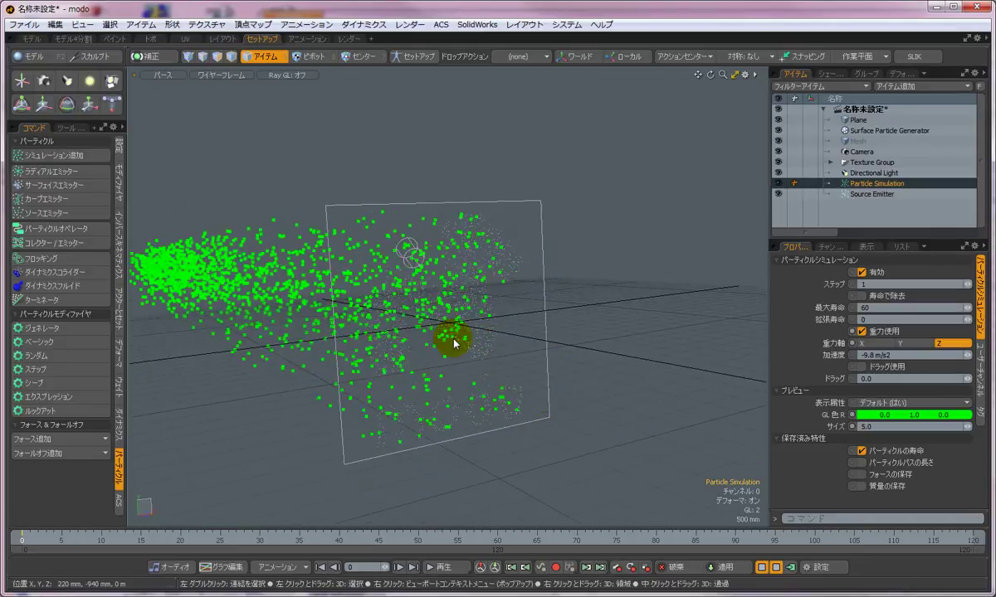
alt+drag(369, 448, 435, 469)
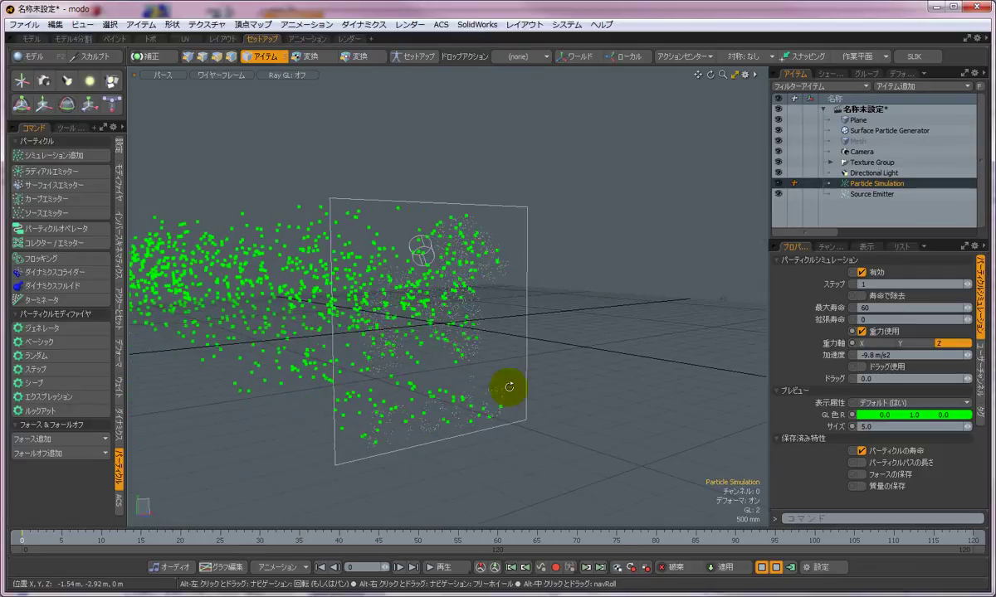
Set the Source Emitter's emission rate (放射レート) to 500 while the simulation runs
click(901, 195)
click(912, 331)
text(500)
key(Return)
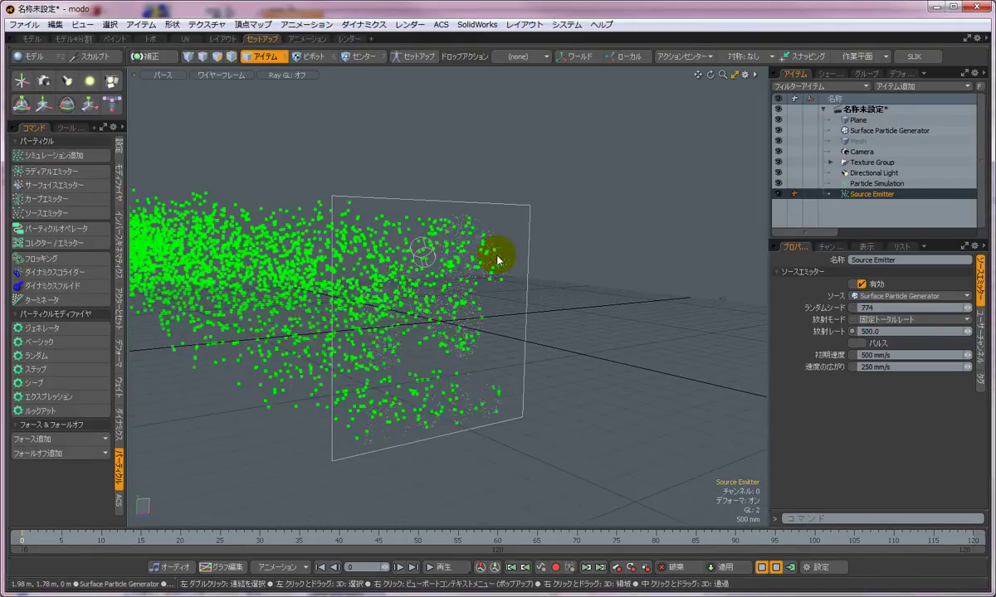